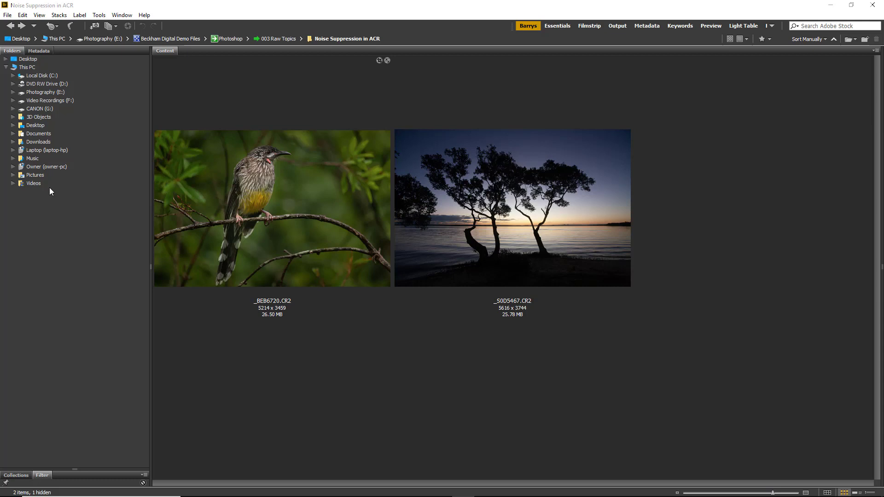
Show the metadata of the bird photo _BEB6720.CR2 and duplicate the file.
click(256, 189)
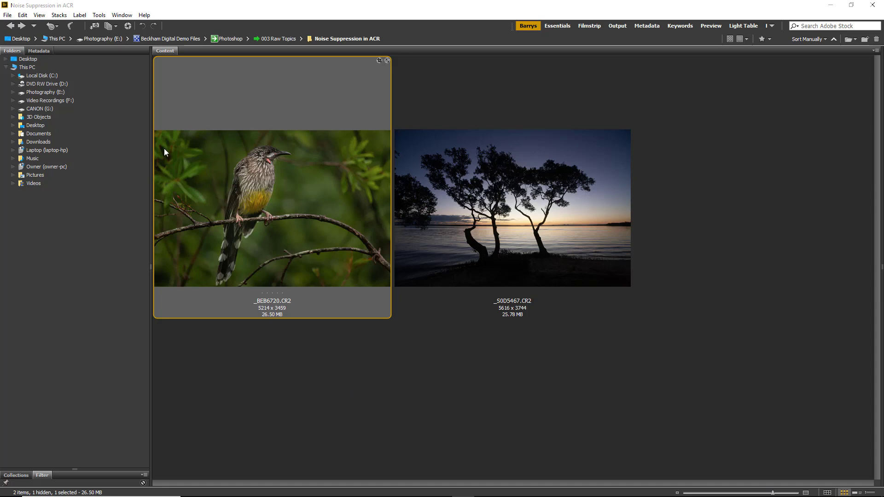
click(39, 52)
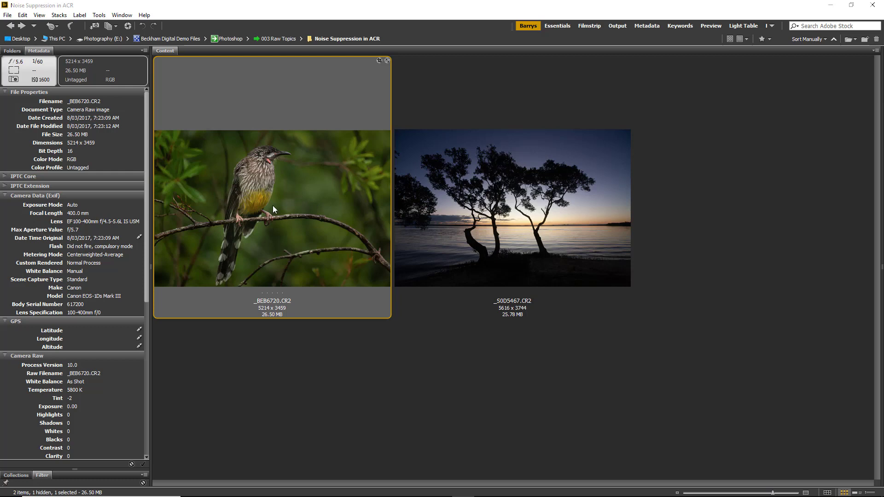
right_click(309, 204)
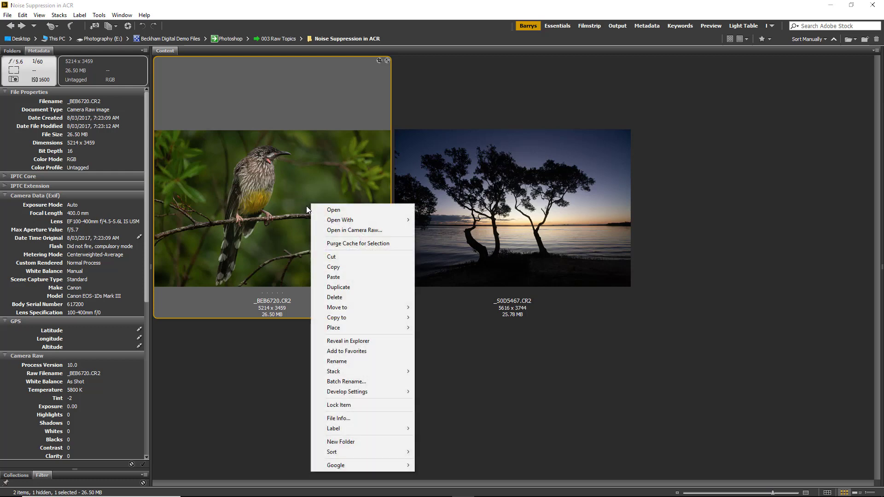
click(335, 287)
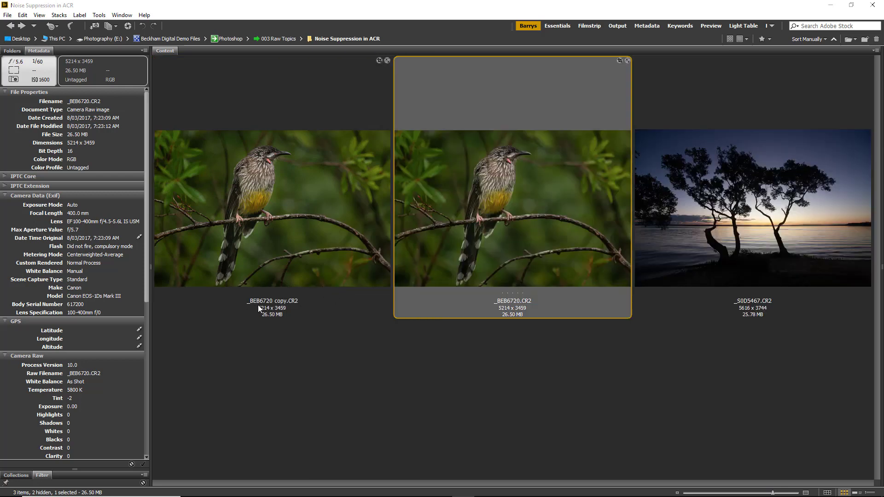
Clear the develop settings of _BEB6720 copy.CR2.
click(278, 241)
right_click(287, 217)
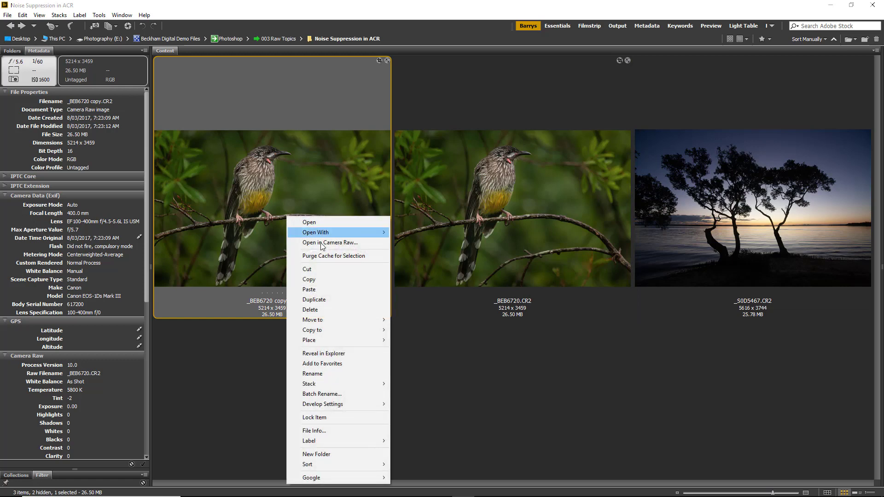
mouse_move(316, 408)
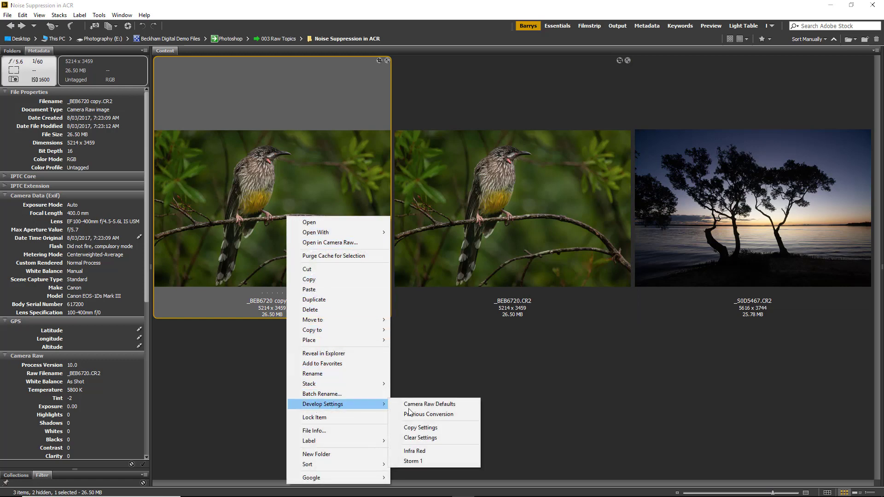
click(419, 438)
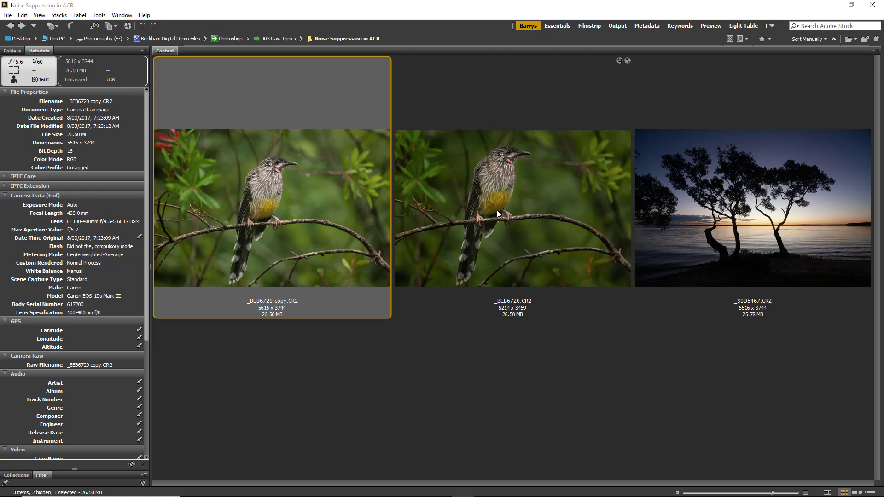
Open _BEB6720.CR2 in Camera Raw and inspect the noise around the bird's head at 100% and 200% magnification.
click(520, 201)
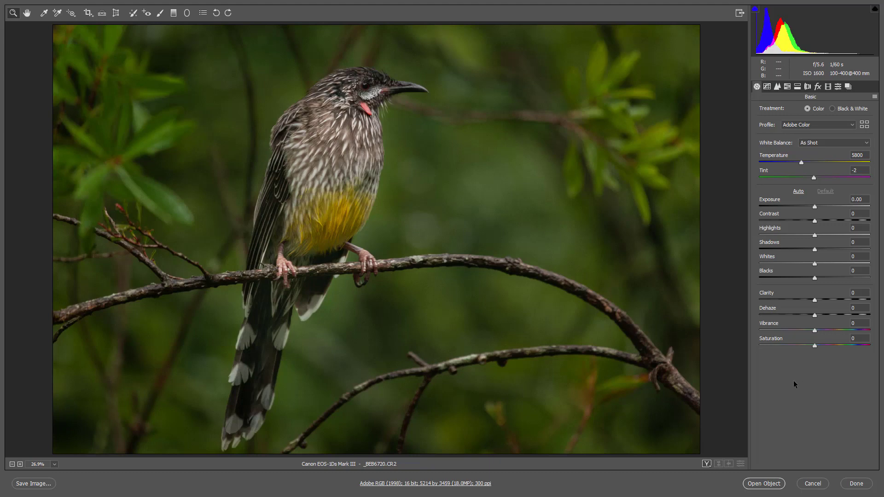
double_click(13, 13)
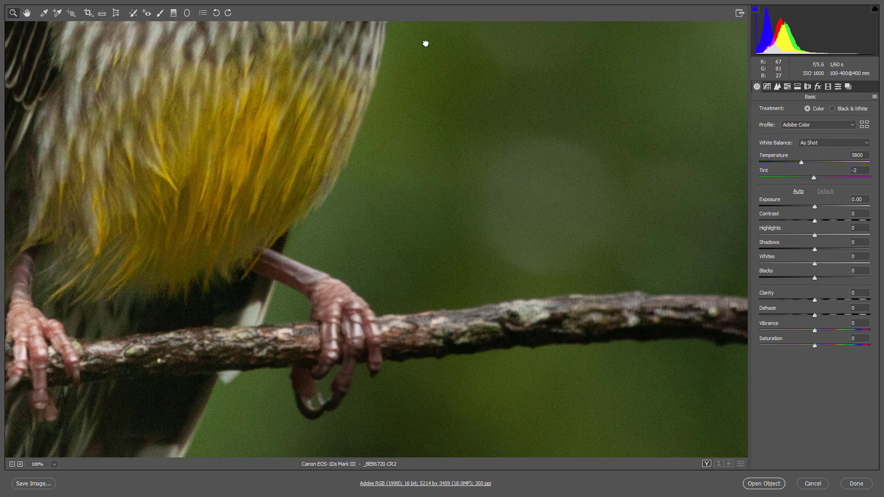
drag(425, 40, 389, 456)
drag(456, 263, 520, 334)
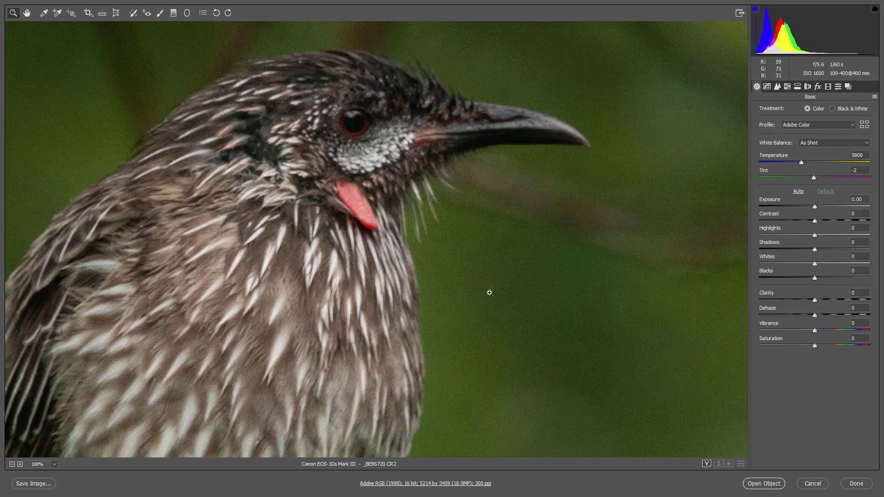
click(521, 278)
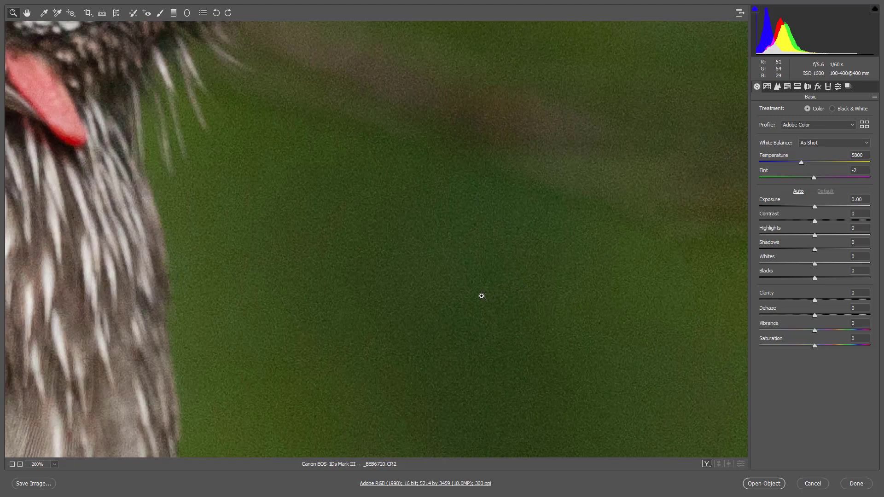
Try a luminance noise reduction of 3 in the Detail settings and return it to 0.
click(777, 87)
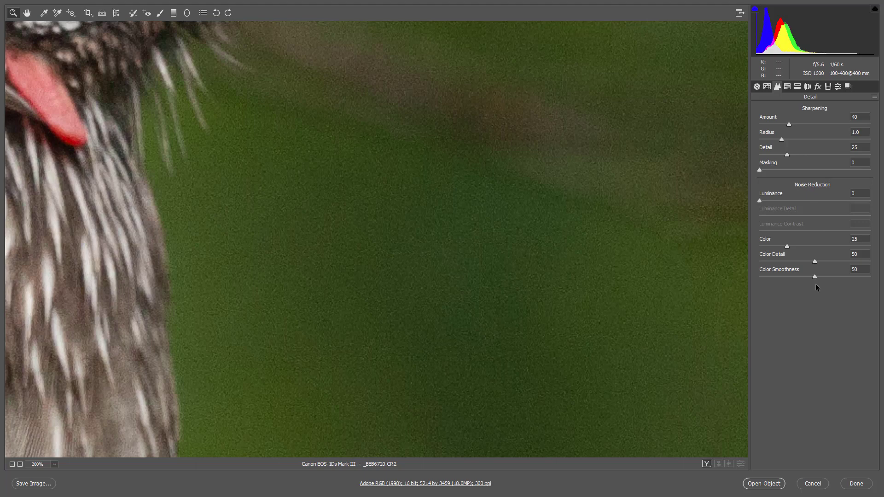
key(Down)
drag(760, 201, 763, 202)
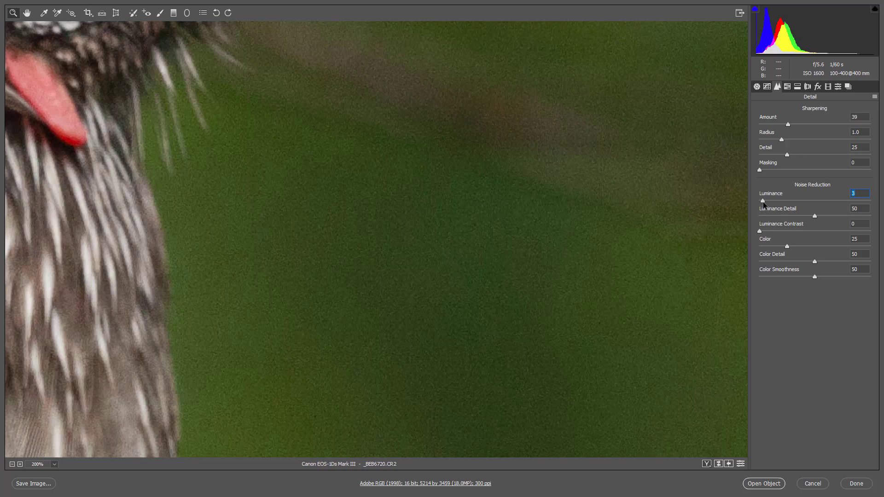
drag(763, 202, 761, 203)
Bring the bird's eye and beak into view and set the sharpening amount to 0.
drag(313, 221, 399, 296)
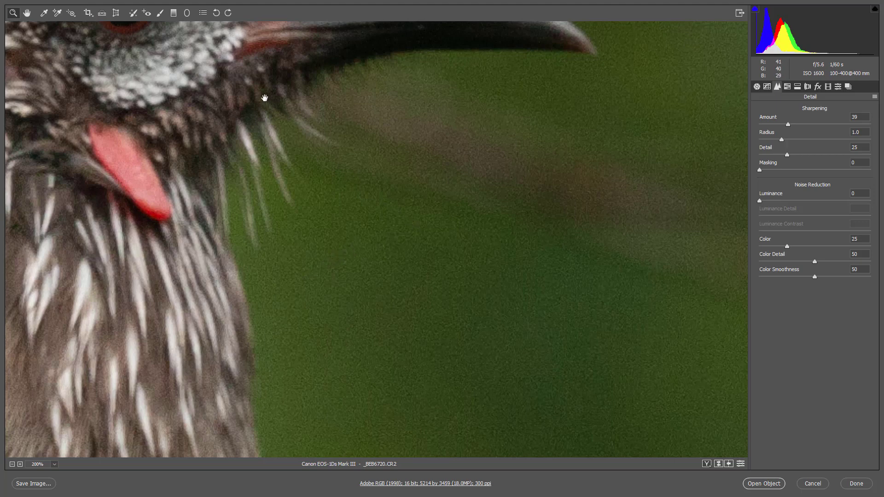
drag(265, 95, 268, 150)
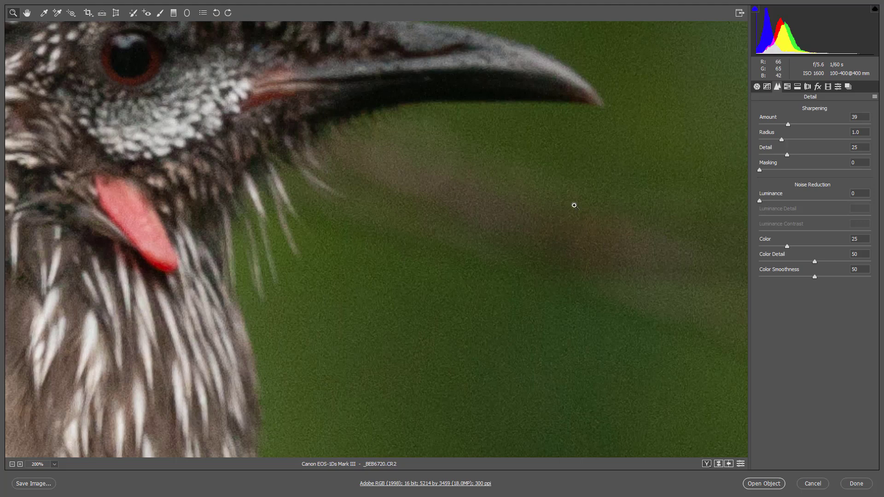
click(759, 125)
click(782, 126)
text(0)
Set the luminance noise reduction of the bird photo to 24.
click(783, 201)
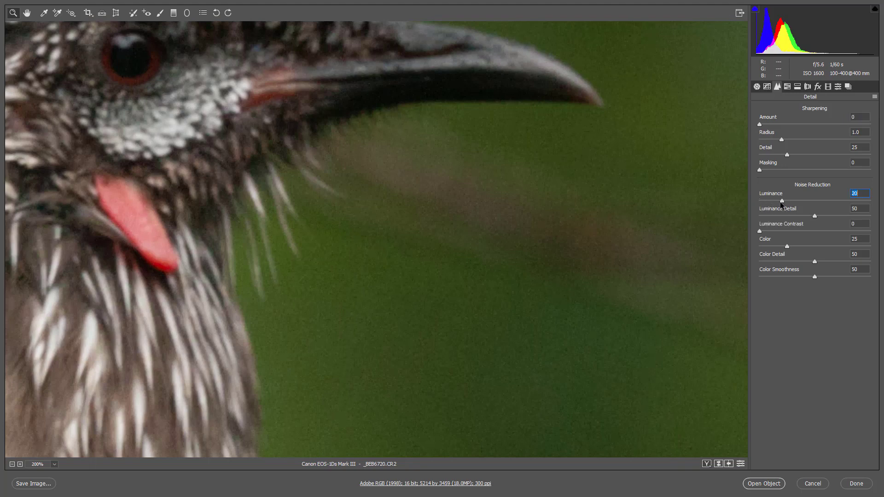
click(781, 202)
click(759, 200)
click(783, 201)
click(786, 201)
drag(786, 201, 786, 203)
Compare very high and very low color noise reduction amounts on the bird's head at 200% magnification.
key(ctrl+0)
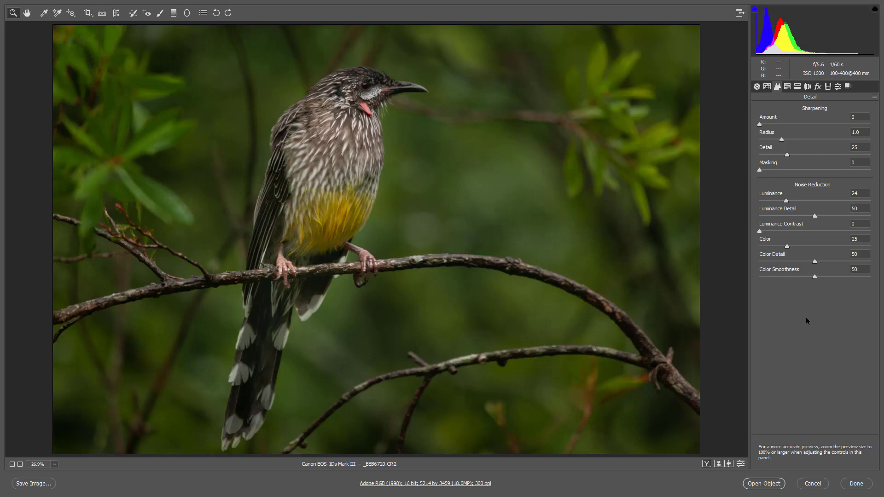
right_click(393, 97)
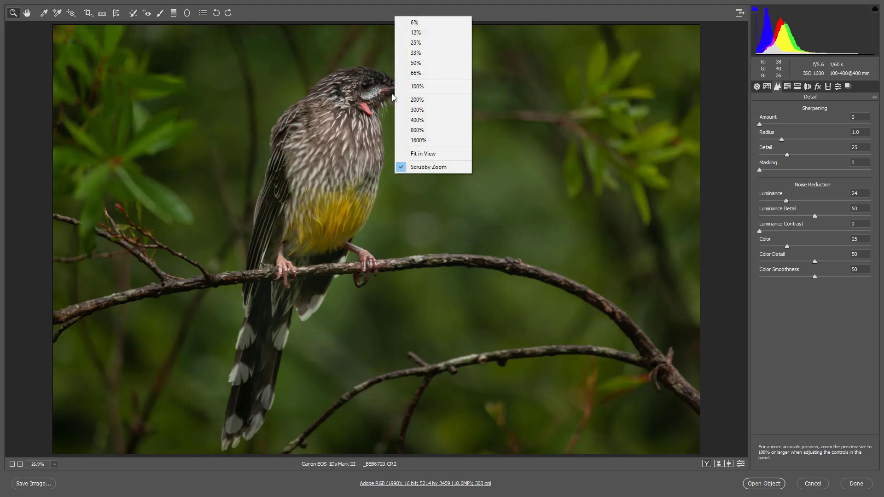
click(417, 101)
drag(369, 54, 294, 356)
drag(283, 113, 325, 408)
drag(288, 129, 192, 179)
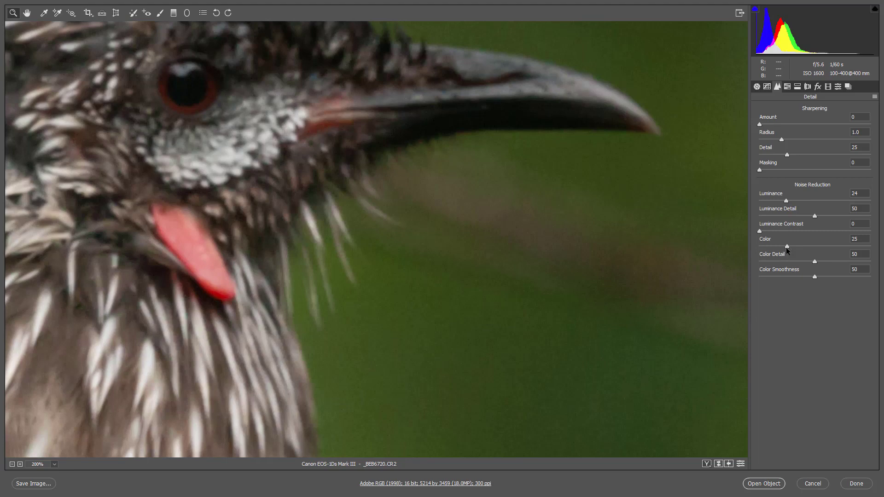
click(870, 247)
click(787, 248)
click(872, 248)
click(789, 247)
click(761, 247)
double_click(762, 248)
Try a sharpening amount of 40 on the bird photo and return it to the minimum for comparison.
click(760, 125)
text(40)
key(Return)
click(760, 125)
double_click(761, 125)
click(760, 124)
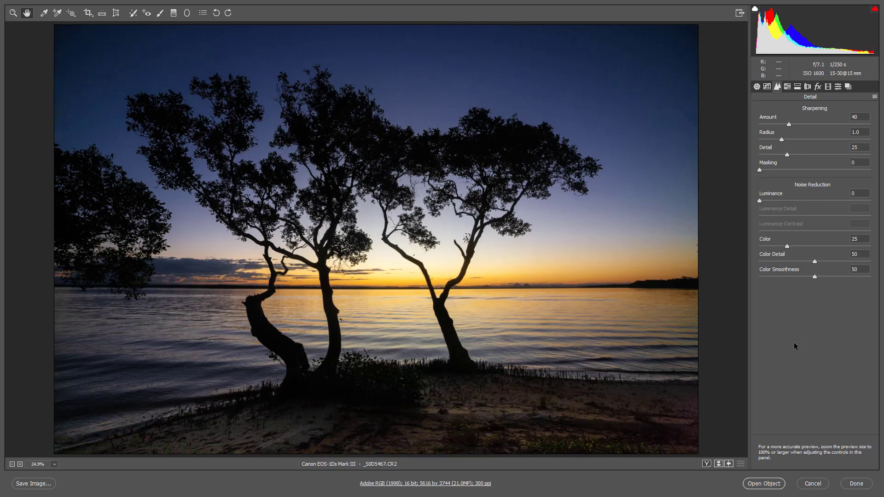
Examine the noise in the sky, water and dark foreshore of the tree sunset photo _S0D5467.CR2 at up to 200%.
double_click(13, 13)
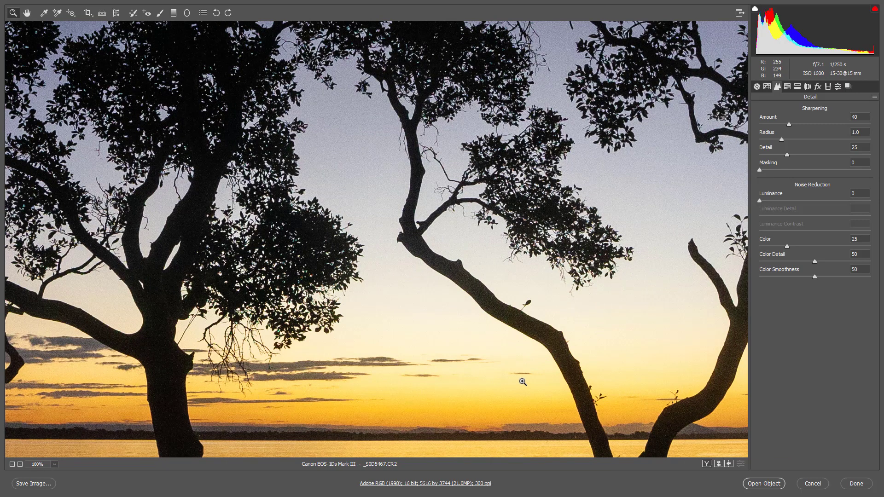
drag(685, 373, 121, 287)
drag(509, 122, 318, 375)
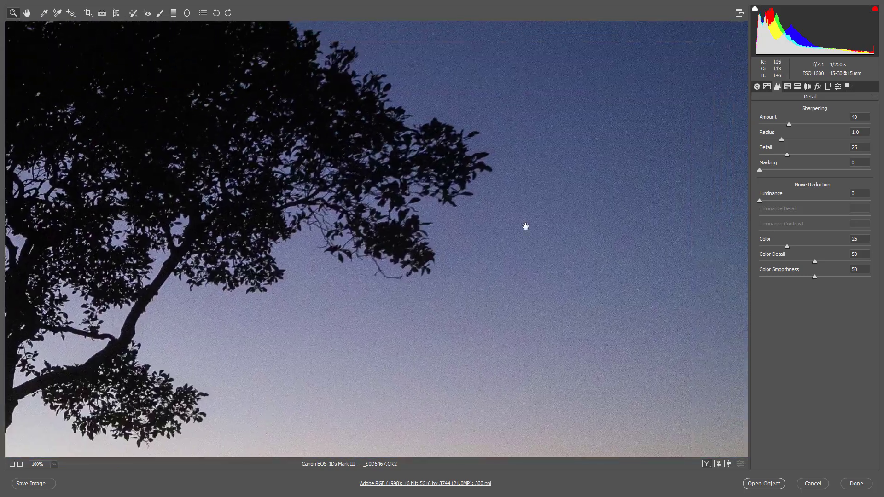
drag(525, 227, 385, 365)
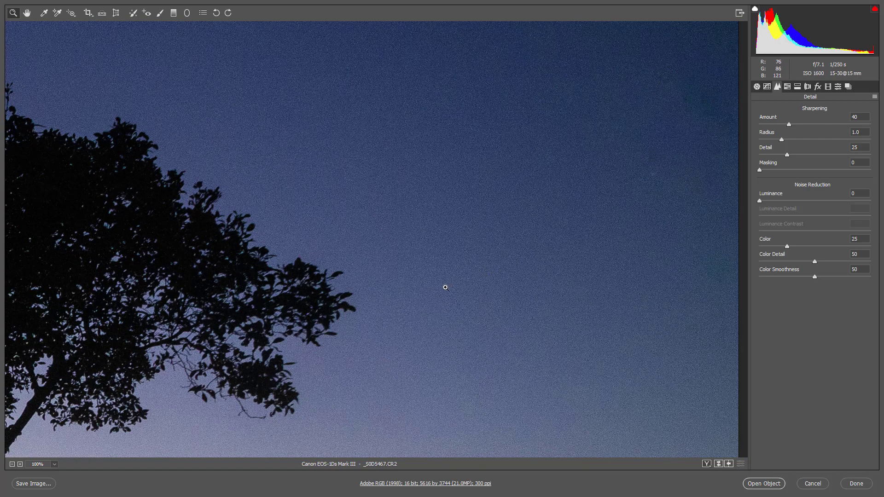
click(402, 356)
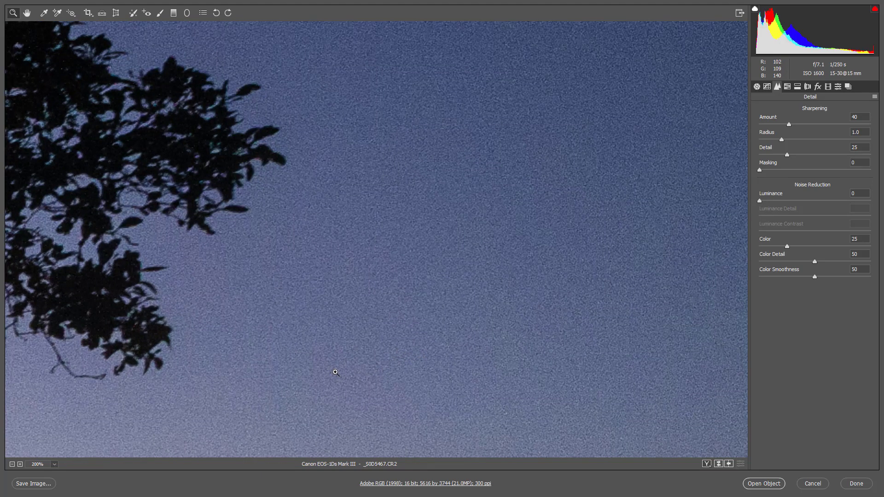
drag(273, 409, 237, 326)
drag(207, 438, 254, 158)
scroll(255, 158, down, 15)
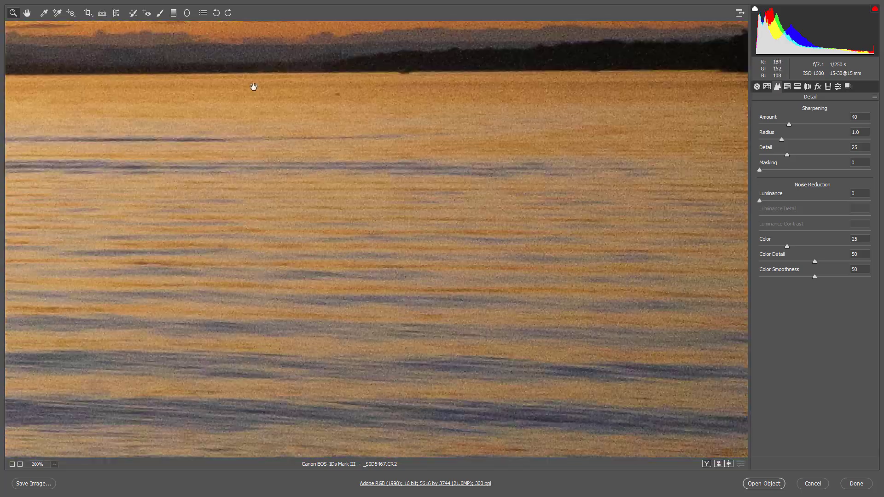
scroll(190, 326, down, 15)
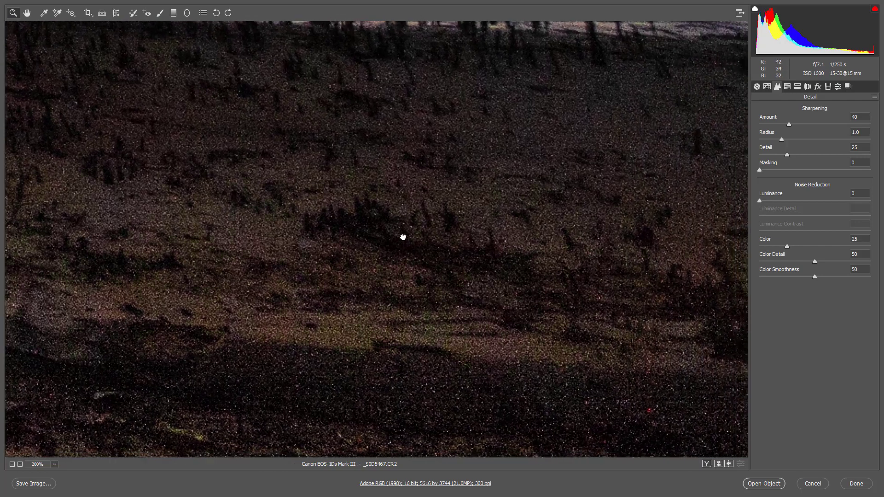
drag(403, 237, 102, 308)
drag(395, 209, 312, 203)
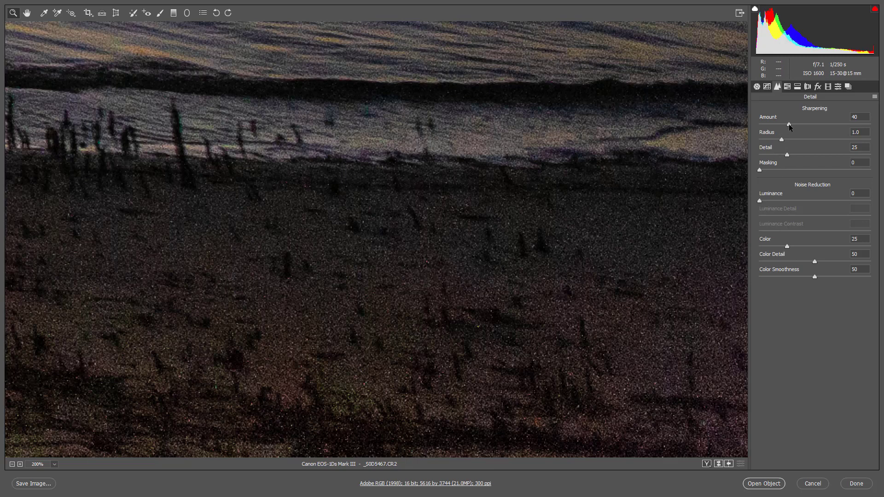
Set the sharpening amount to 0 and the luminance noise reduction to 25 for the tree photo.
drag(789, 125, 751, 124)
drag(794, 201, 789, 204)
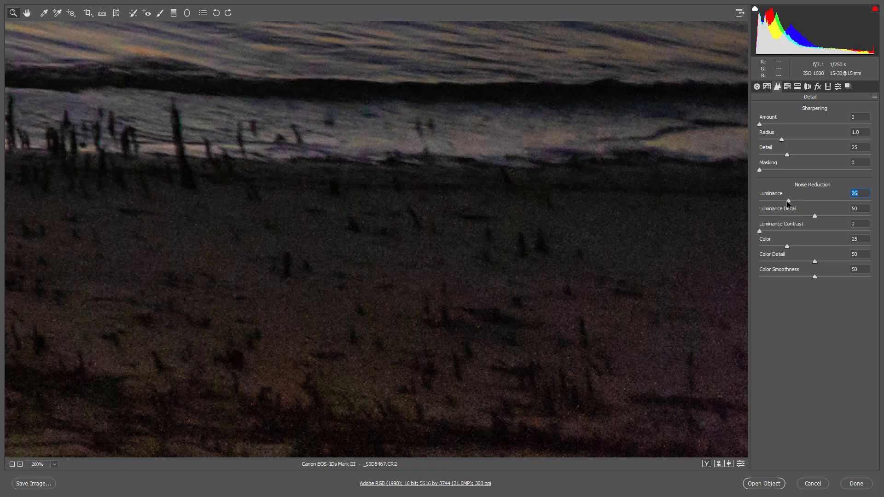
double_click(788, 200)
click(787, 200)
key(Tab)
Set the Defringe green amount and purple amount to 7 each in the manual lens corrections.
click(809, 88)
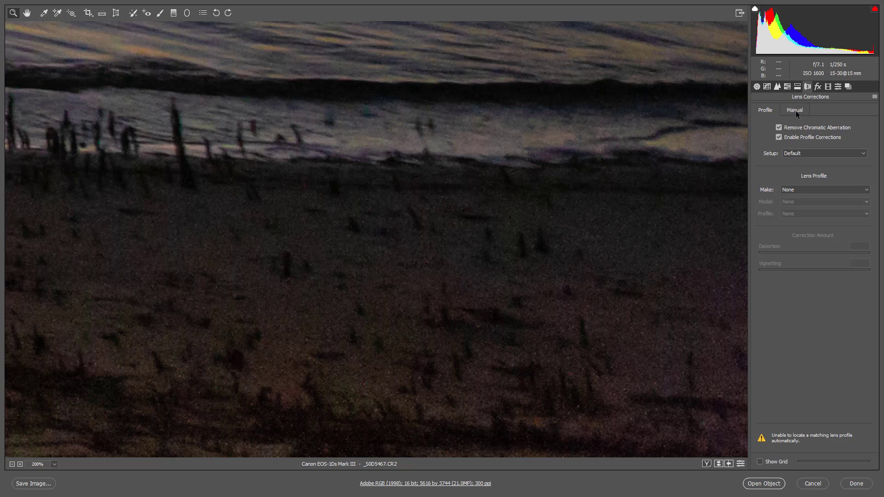
click(796, 110)
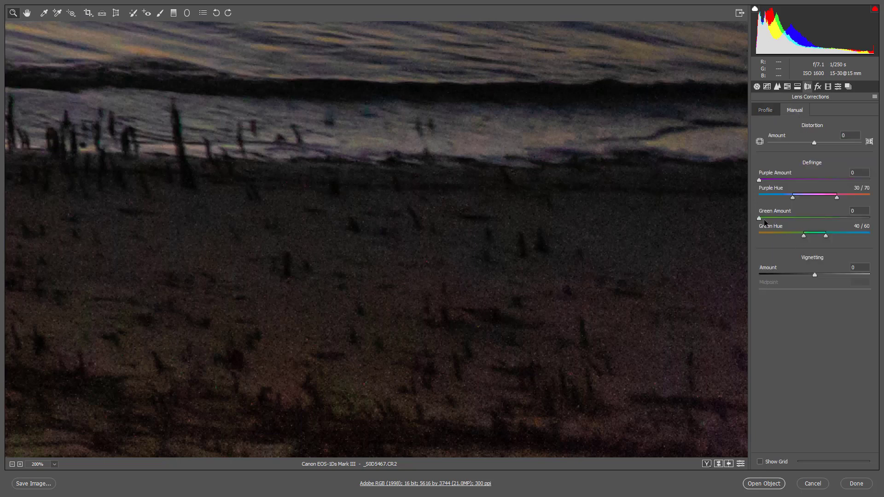
drag(760, 218, 796, 226)
drag(759, 180, 798, 186)
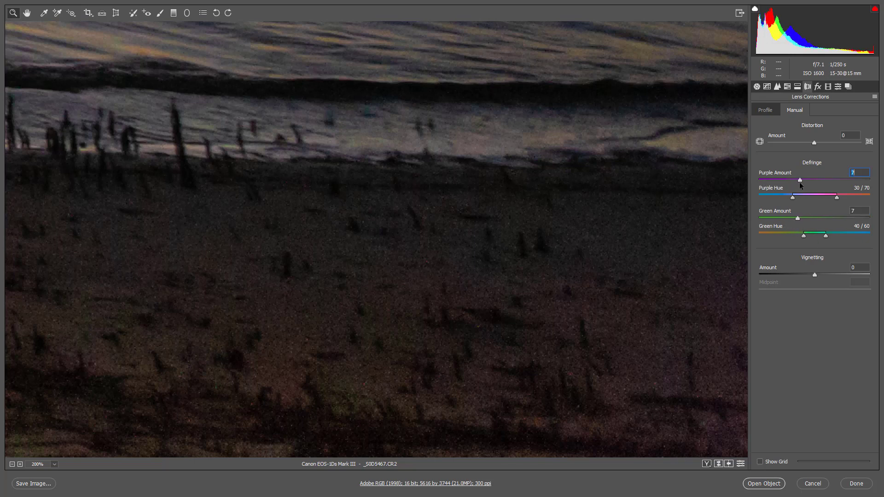
Try a color noise reduction of up to 98 on the water and shoreline of the tree photo.
click(777, 87)
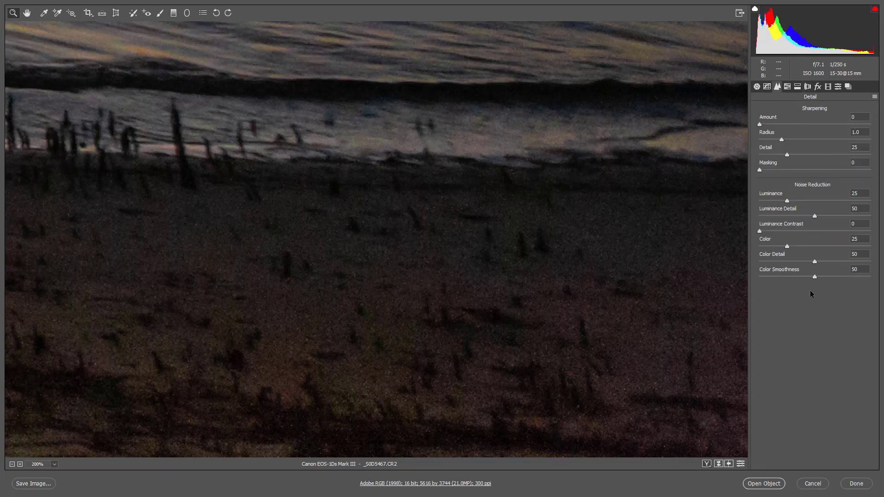
click(870, 248)
double_click(868, 246)
drag(111, 40, 395, 304)
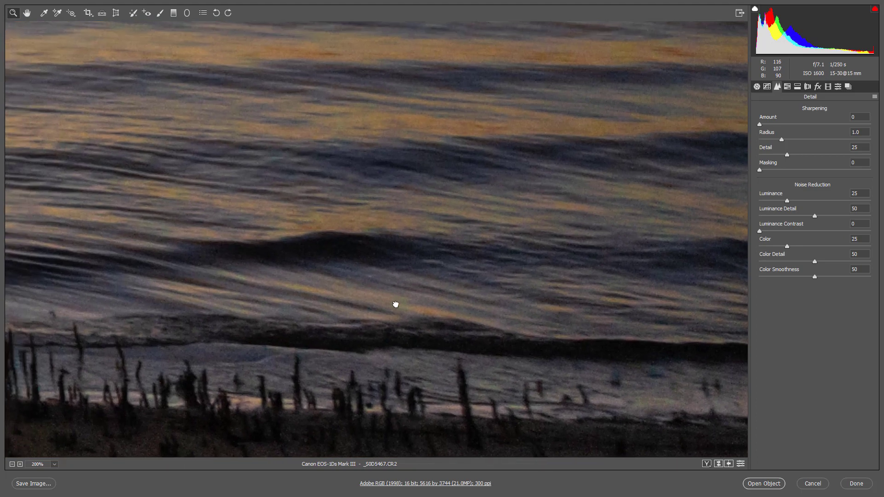
click(867, 247)
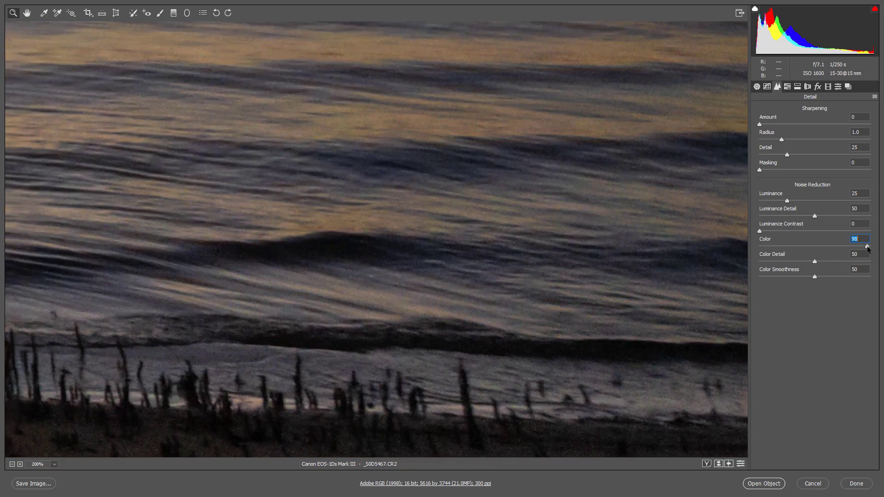
Set the color noise reduction to 42 and check the dark foreshore.
click(759, 247)
double_click(759, 246)
drag(484, 405, 484, 8)
drag(235, 286, 663, 310)
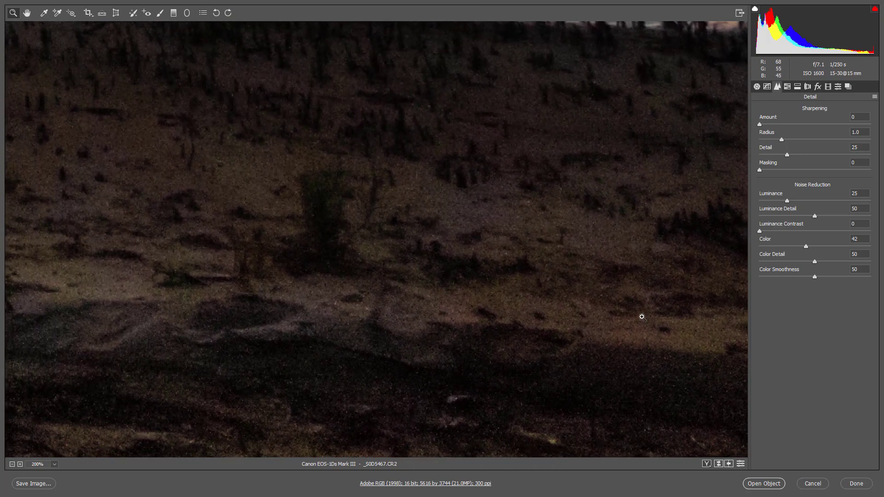
Check the noise reduction on the tree branches and sunset sky at 100% magnification.
key(ctrl+0)
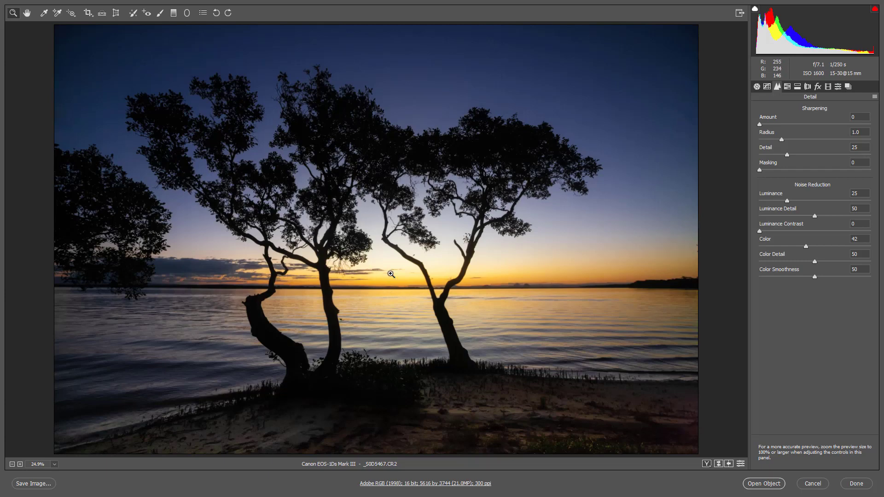
right_click(400, 272)
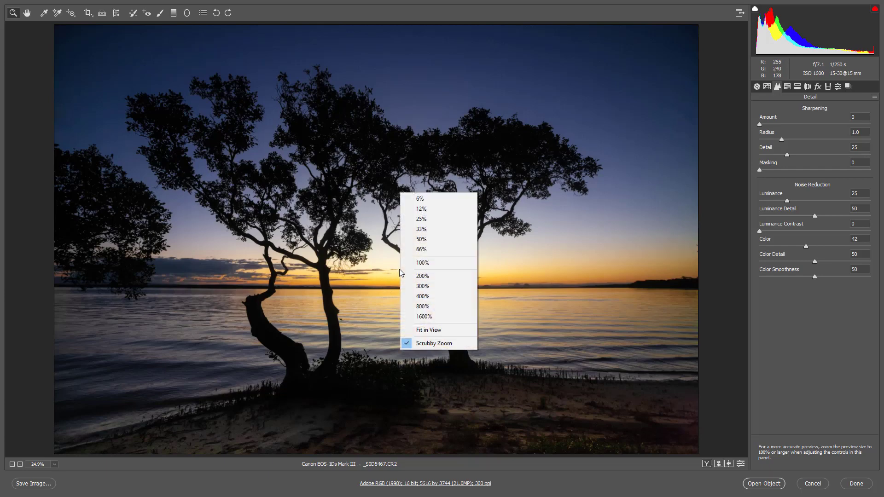
click(422, 263)
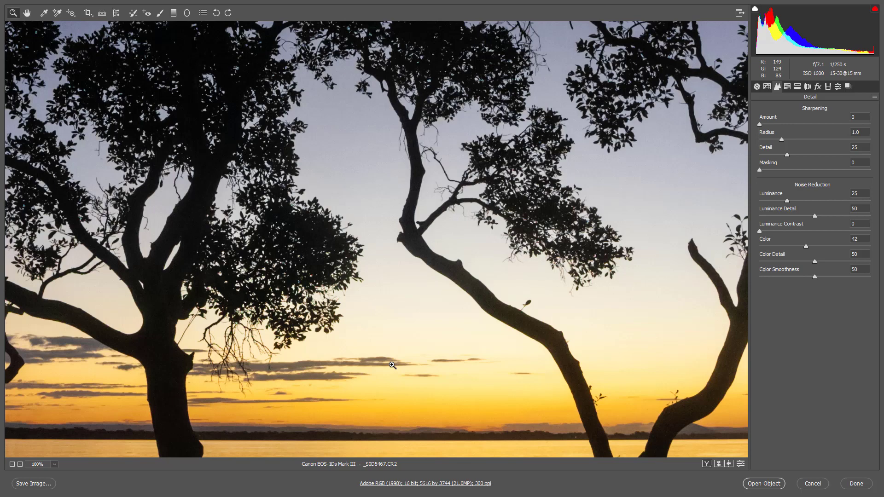
Set the existing foreshore graduated filter's exposure to +0.25 and reset its temperature to 0.
key(ctrl+0)
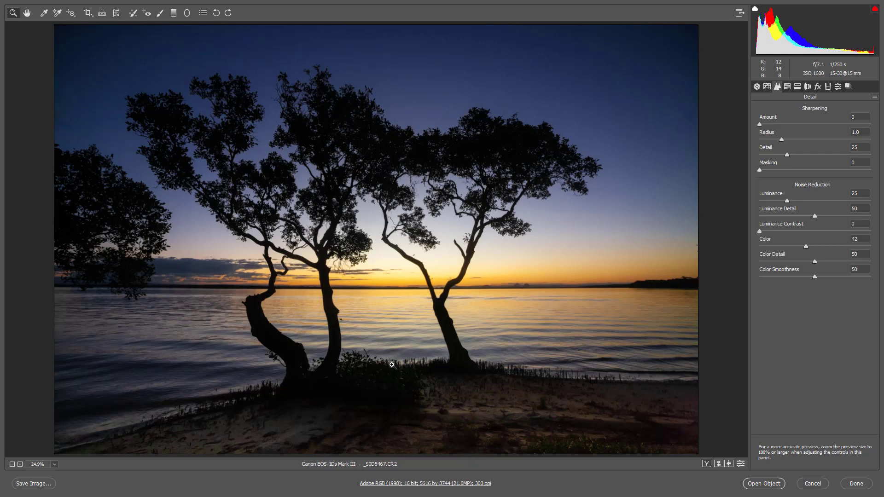
click(173, 13)
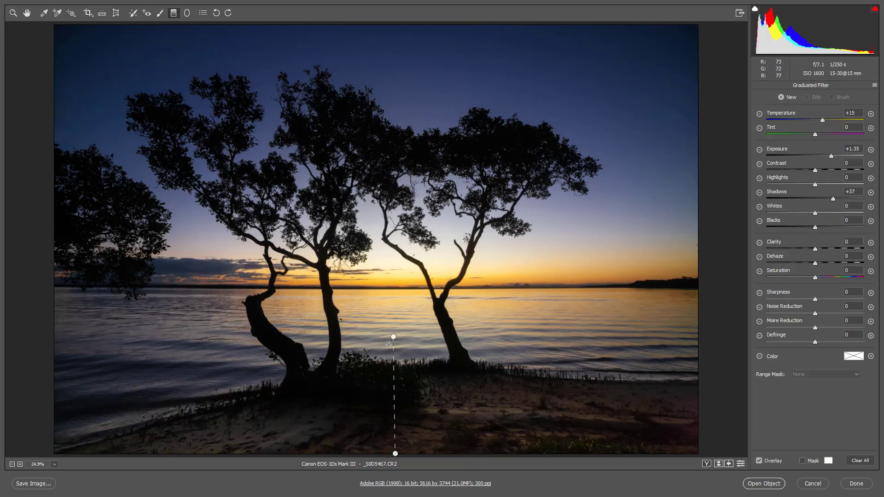
mouse_move(394, 337)
drag(394, 337, 394, 338)
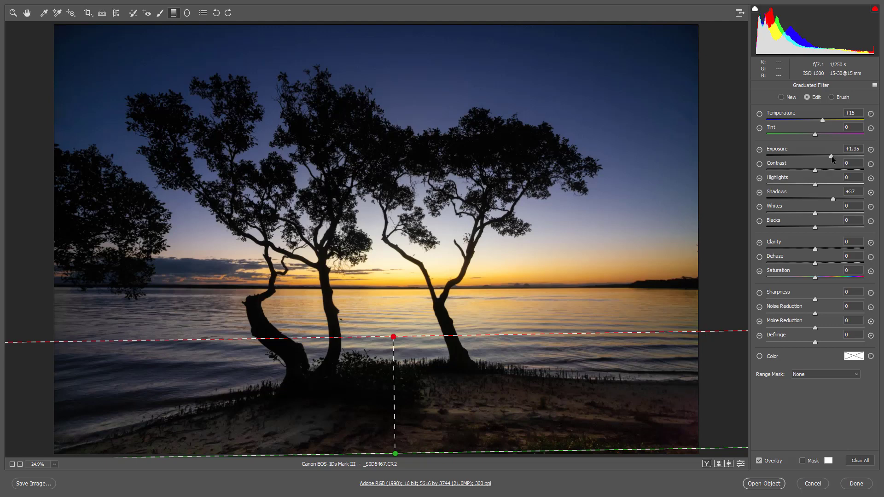
drag(831, 155, 818, 156)
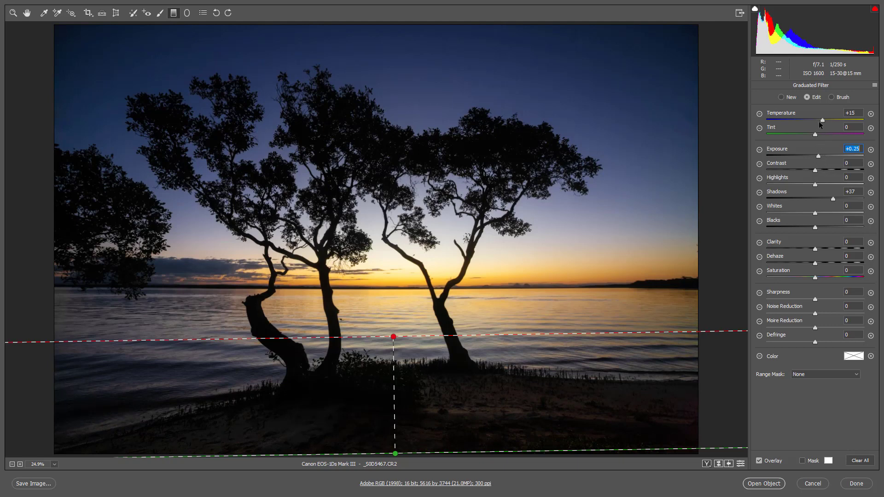
double_click(823, 120)
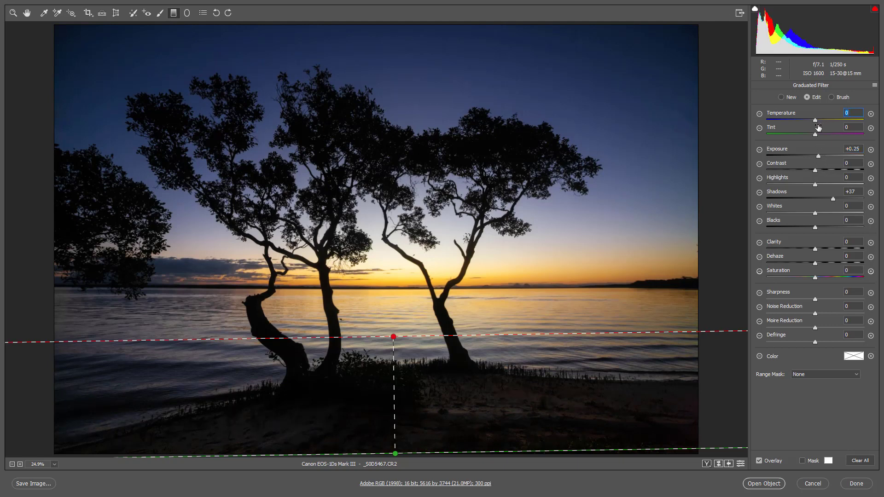